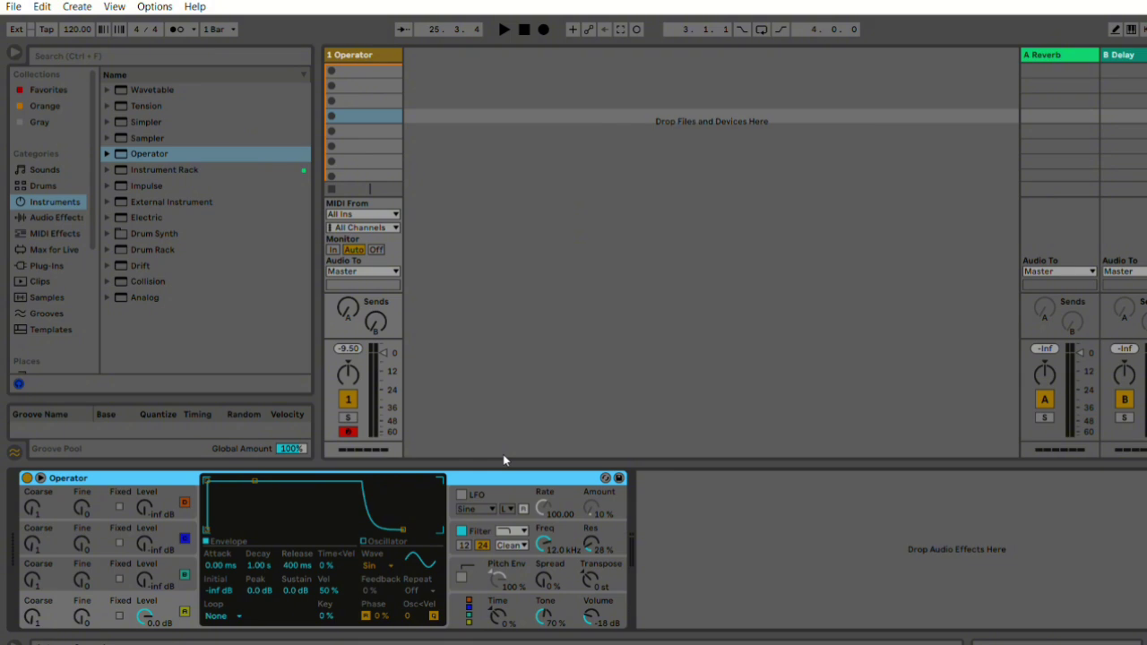
- Group Operator into an Instrument Rack and set its envelope macros to 9.16 ms attack, -9.4 dB sustain, 3.15 s decay and 2.65 s release
{"action": "key", "text": "ctrl+g"}
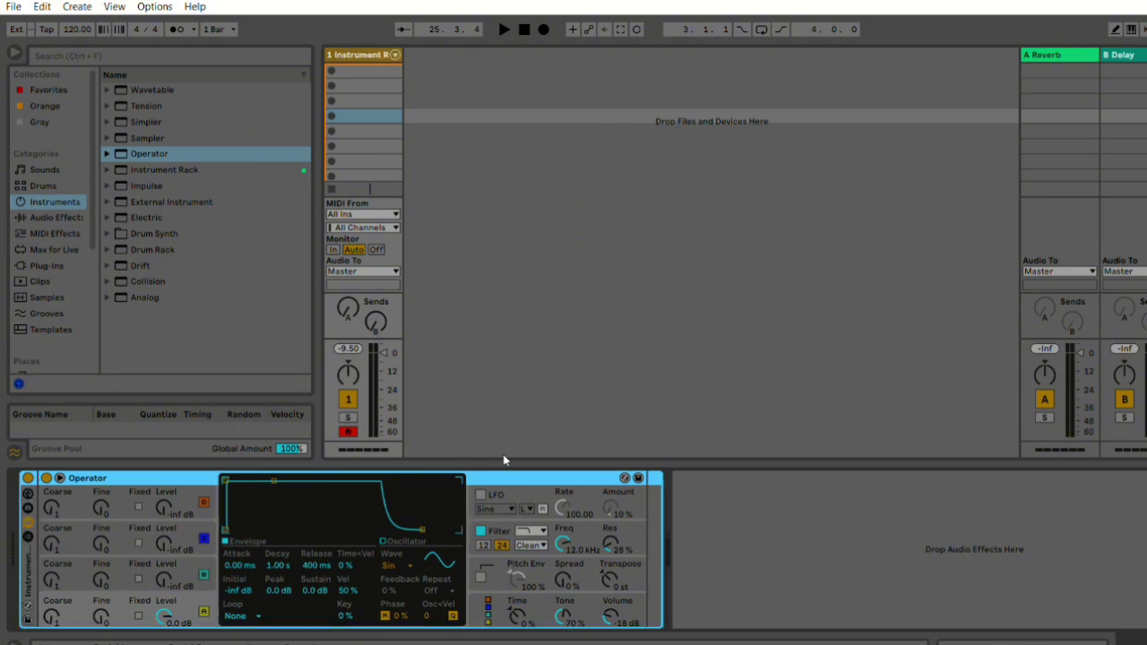
{"action": "left_click", "coordinate": [28, 483]}
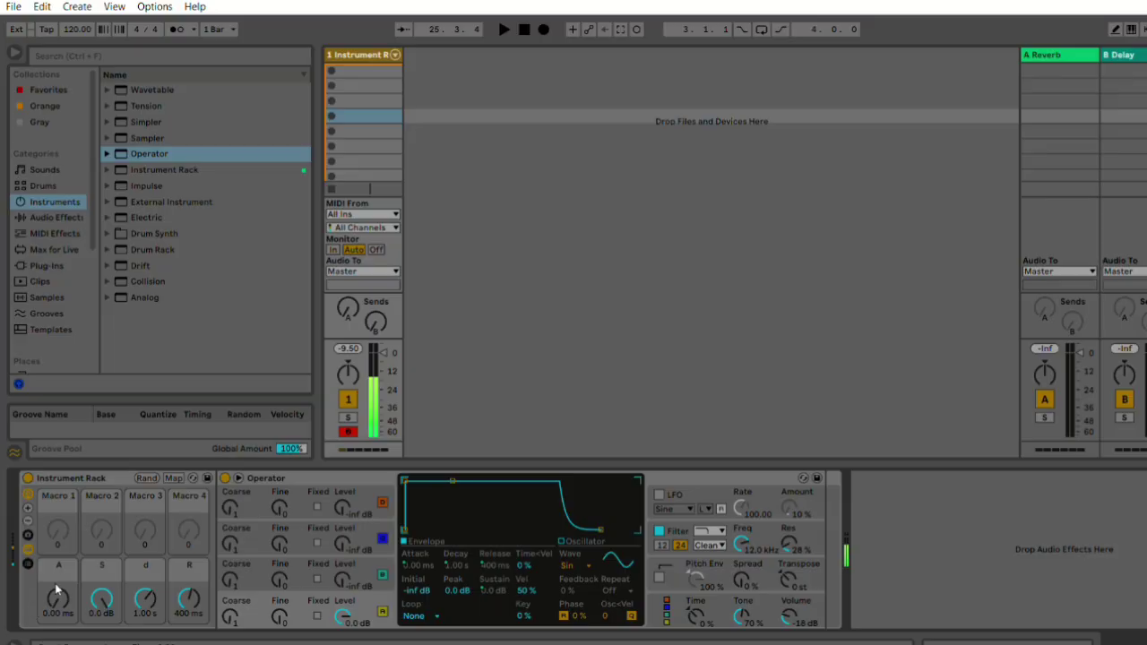
{"action": "left_click_drag", "start_coordinate": [55, 590], "coordinate": [55, 563]}
{"action": "left_click_drag", "start_coordinate": [107, 585], "coordinate": [189, 585]}
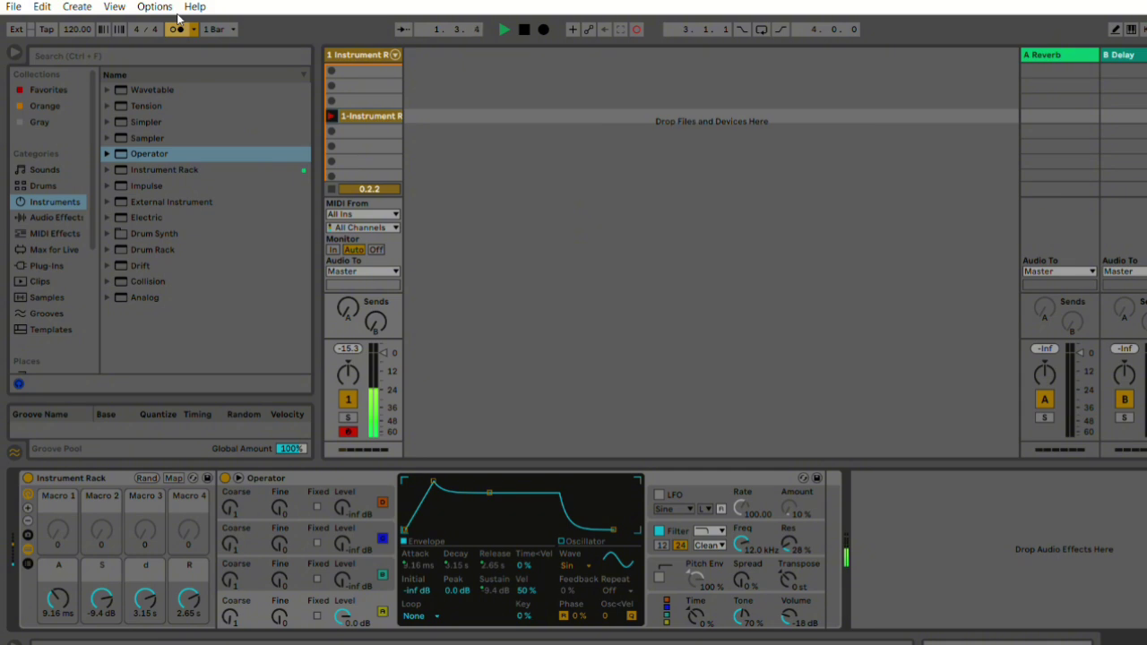
- Turn off the metronome and loop only the first bar of the recorded MIDI clip
{"action": "left_click", "coordinate": [379, 114]}
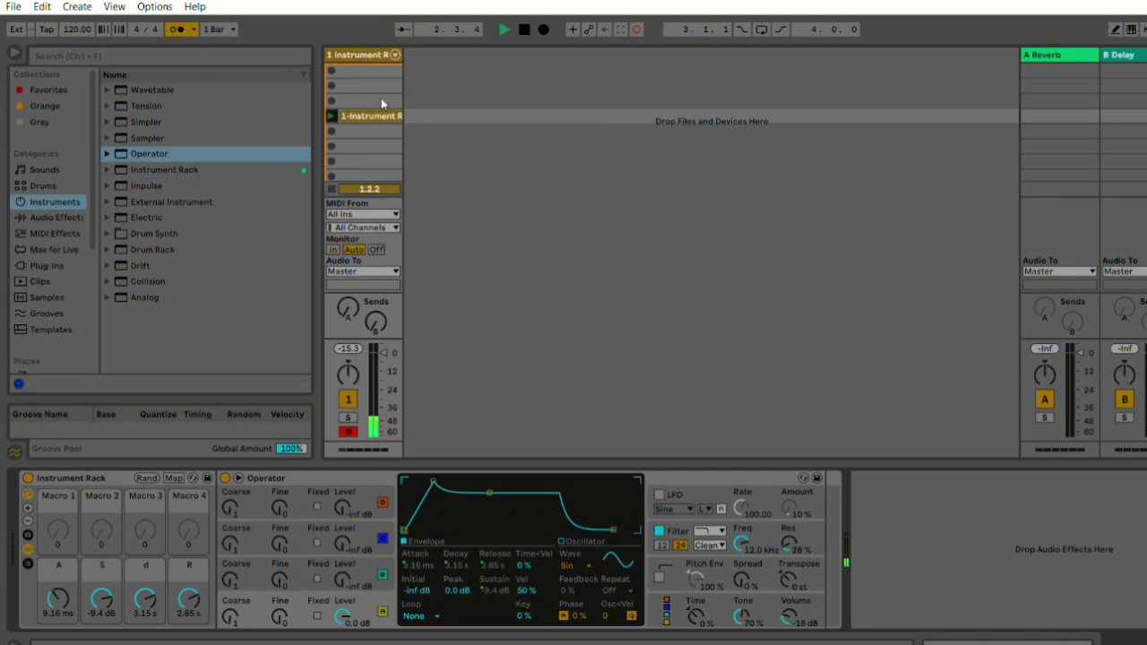
{"action": "left_click", "coordinate": [177, 28]}
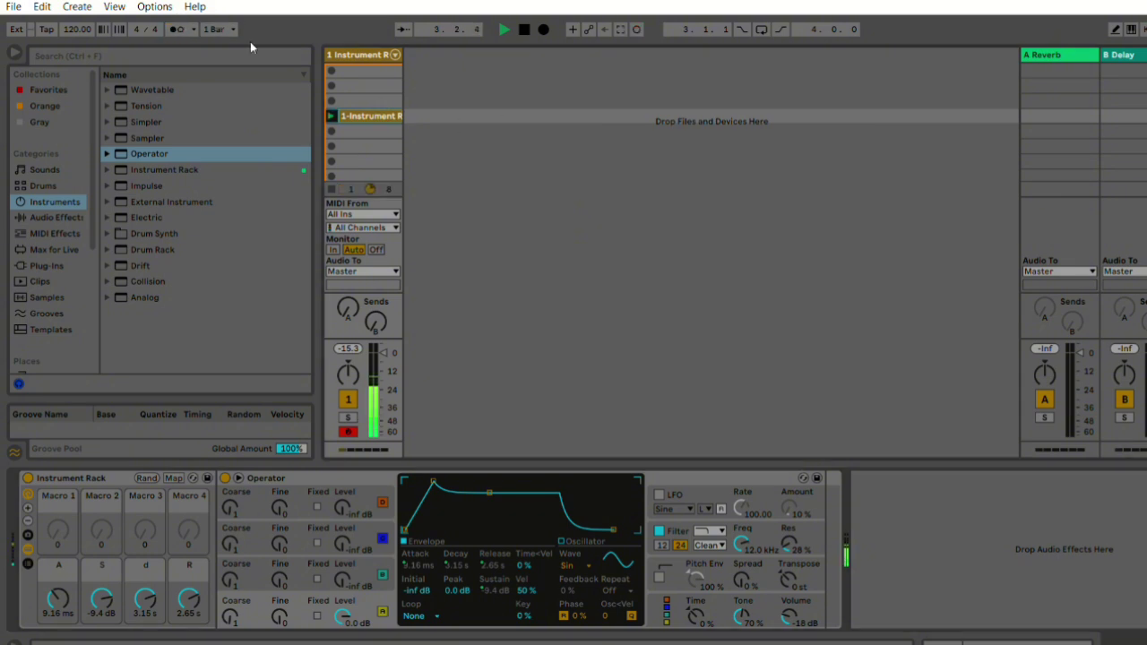
{"action": "left_click", "coordinate": [391, 114]}
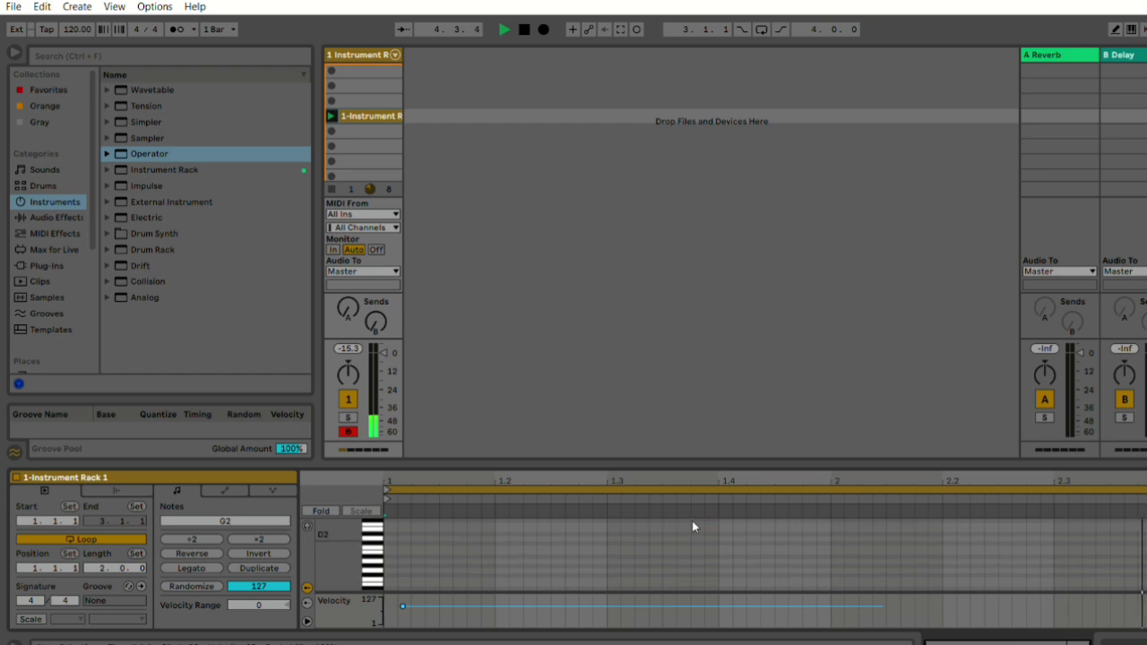
{"action": "scroll", "coordinate": [717, 529], "scroll_direction": "up", "scroll_amount": 3}
{"action": "left_click_drag", "start_coordinate": [831, 537], "coordinate": [180, 540]}
{"action": "key", "text": "ctrl+l"}
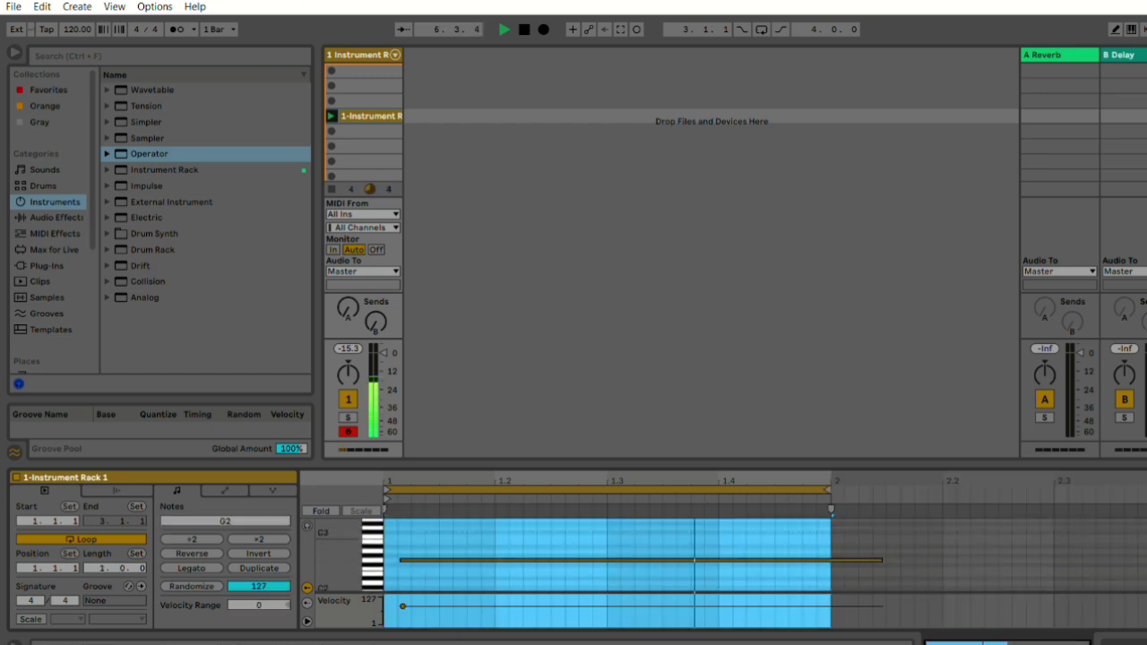
- Adjust the recorded G2 note to span exactly the one-bar loop and restart playback
{"action": "left_click", "coordinate": [430, 539]}
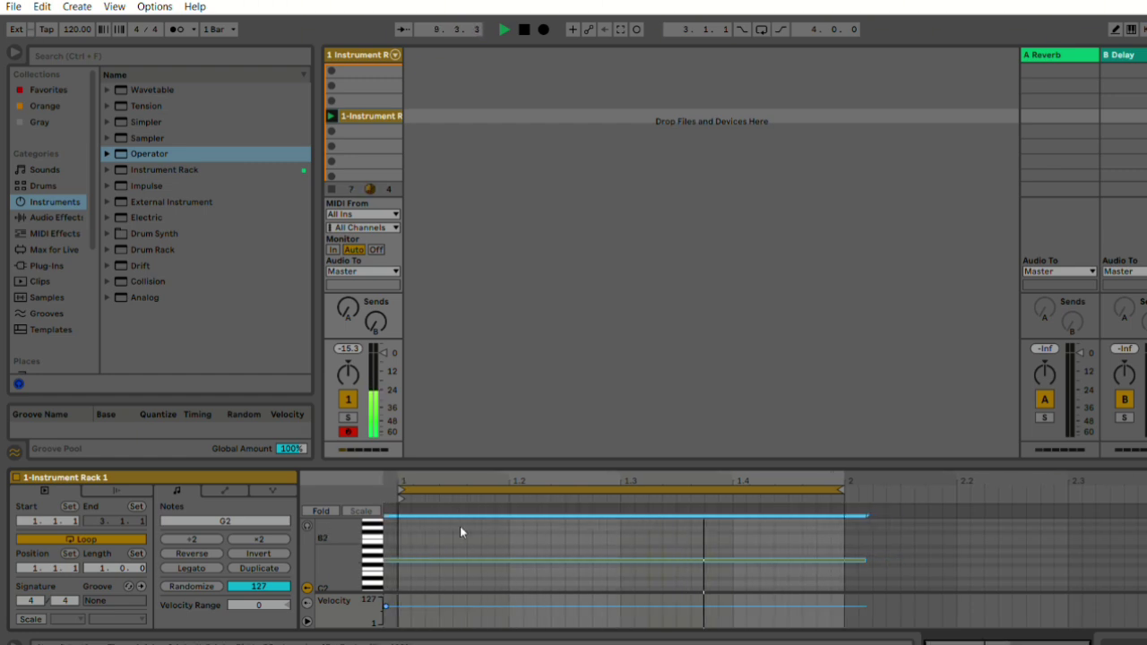
{"action": "left_click", "coordinate": [401, 548]}
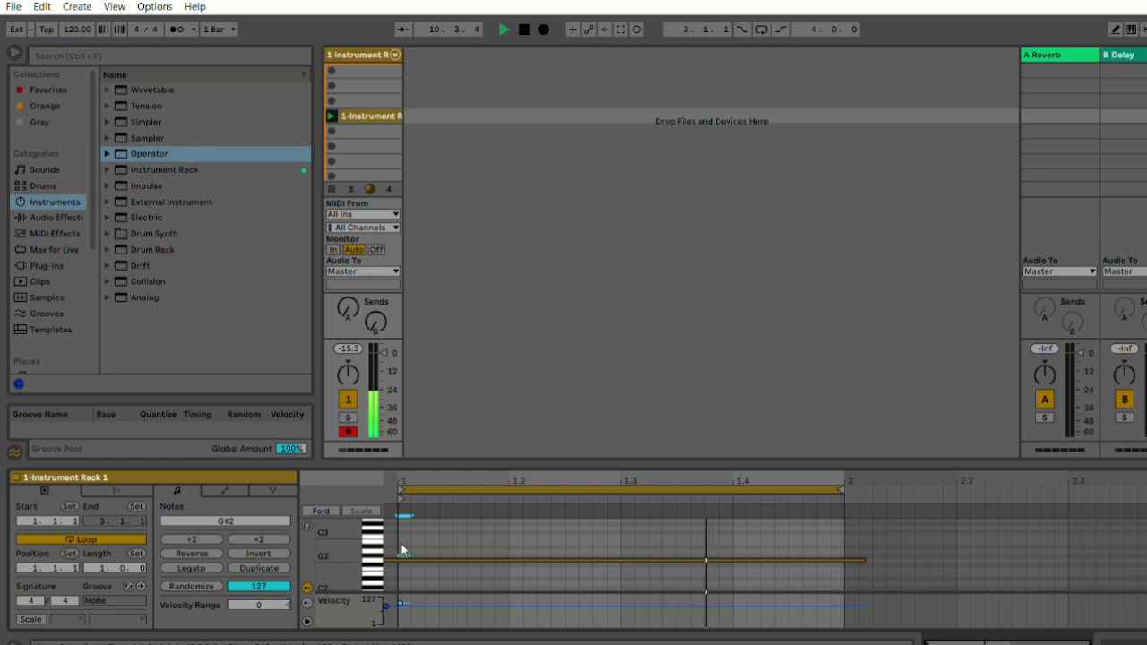
{"action": "key", "text": "Down"}
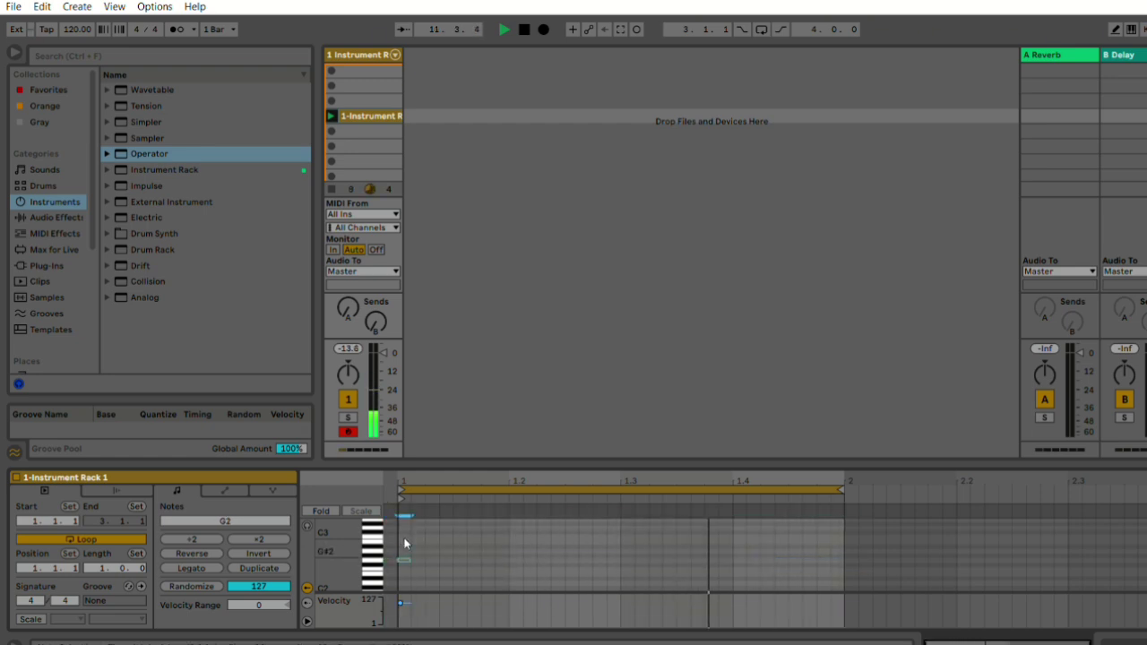
{"action": "mouse_move", "coordinate": [404, 543]}
{"action": "left_mouse_down"}
{"action": "mouse_move", "coordinate": [740, 555]}
{"action": "mouse_move", "coordinate": [768, 542]}
{"action": "left_mouse_up"}
{"action": "left_click", "coordinate": [733, 540]}
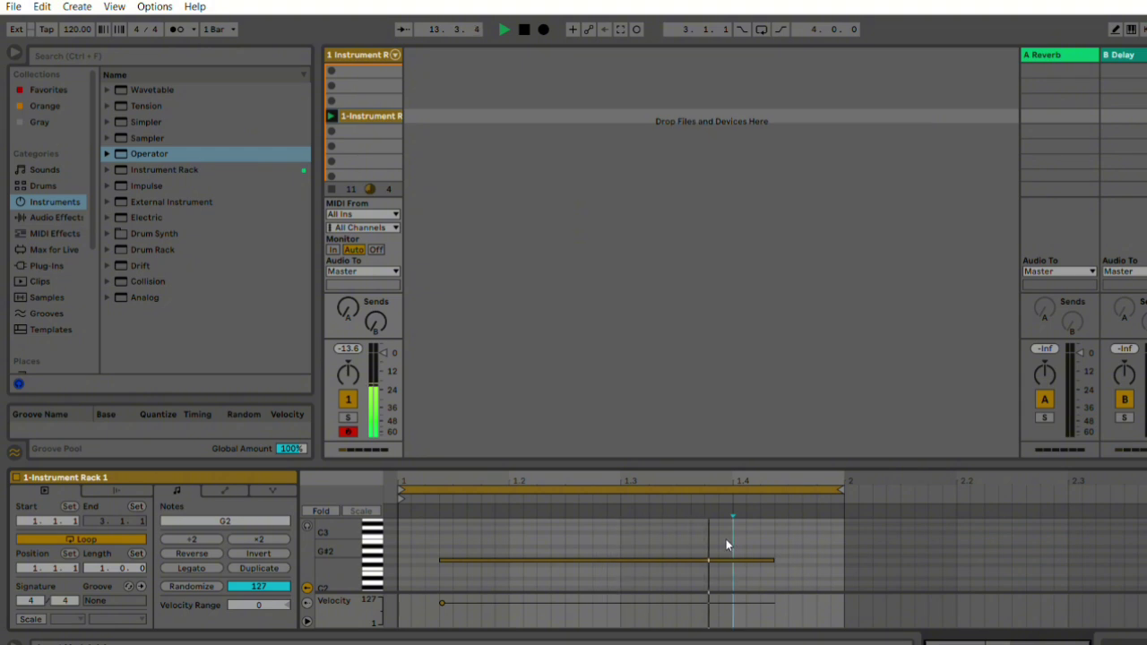
{"action": "key", "text": "space"}
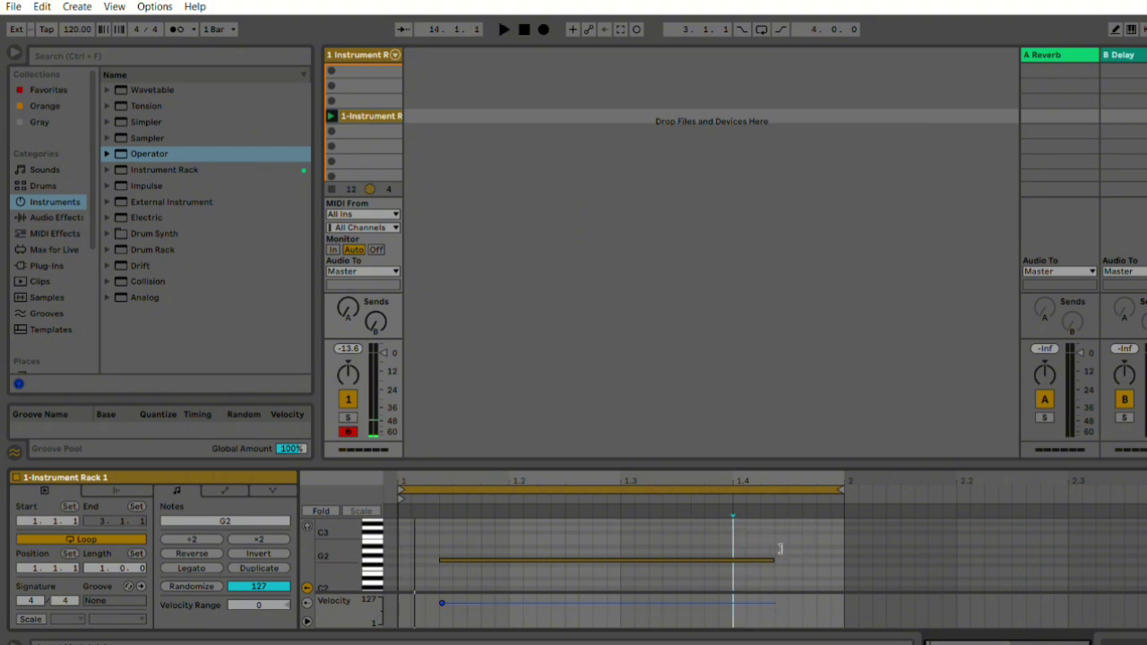
{"action": "left_click_drag", "start_coordinate": [778, 548], "coordinate": [844, 553]}
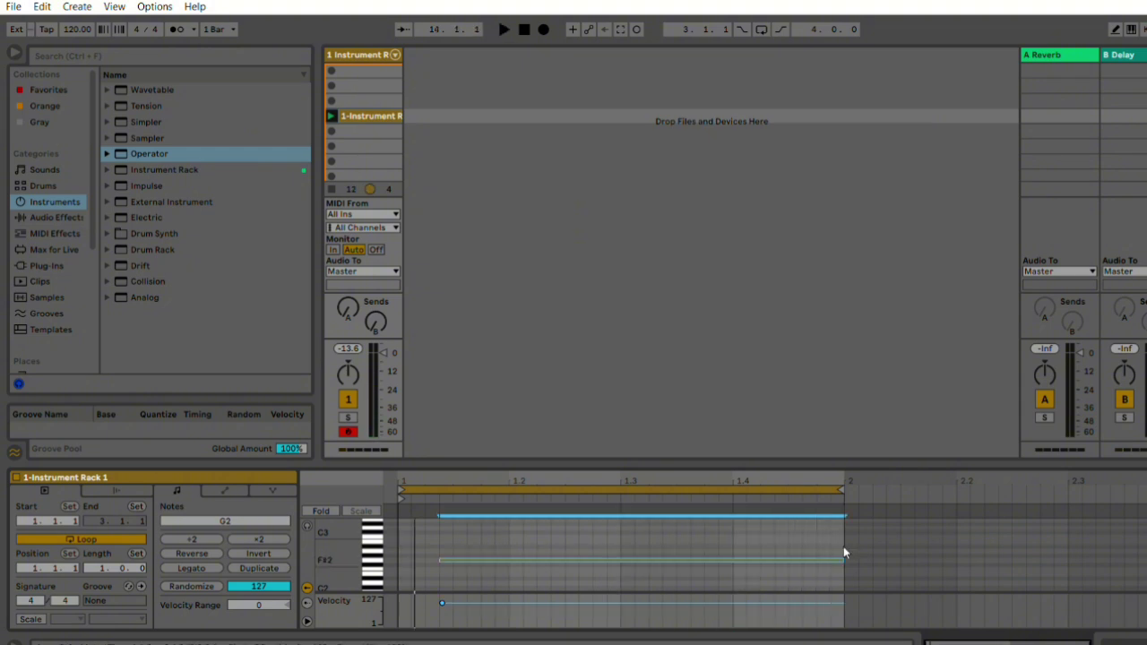
{"action": "left_click", "coordinate": [443, 549]}
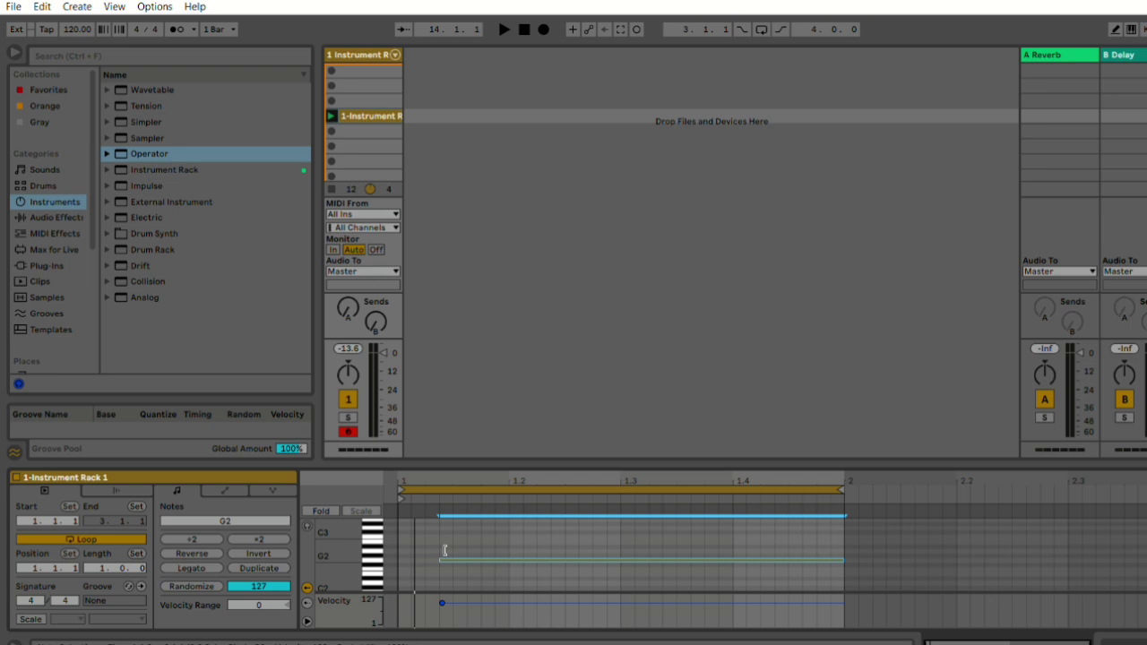
{"action": "mouse_move", "coordinate": [414, 544]}
{"action": "left_mouse_down"}
{"action": "mouse_move", "coordinate": [451, 547]}
{"action": "mouse_move", "coordinate": [400, 548]}
{"action": "left_mouse_up"}
{"action": "key", "text": "space"}
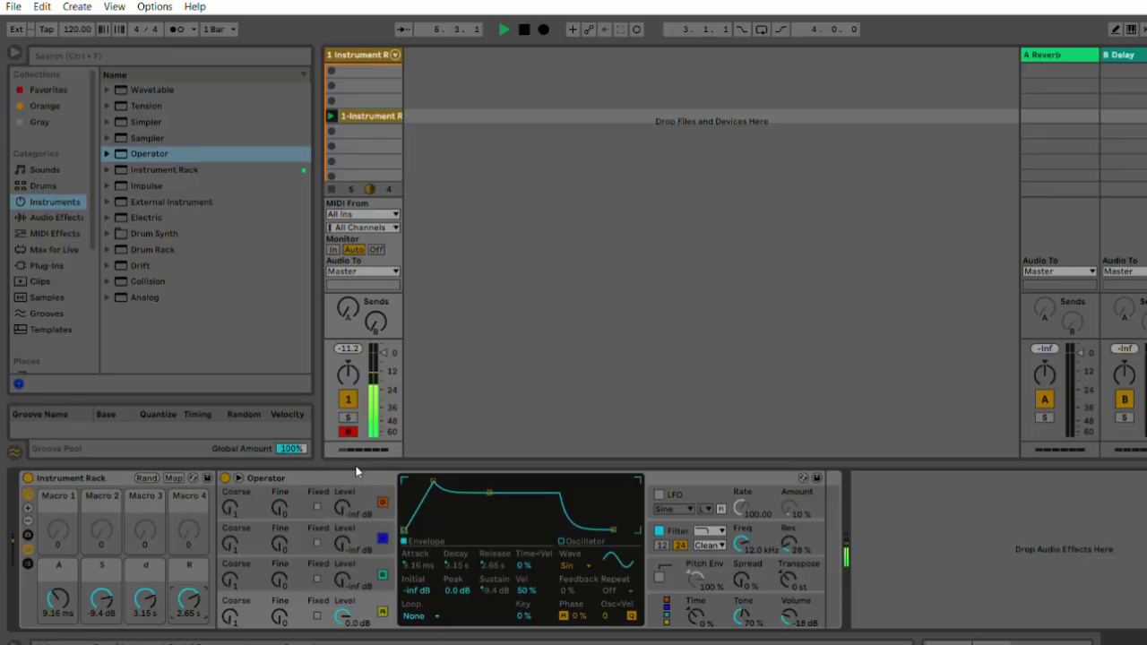
- Add an Arpeggiator MIDI effect in front of Operator inside the Instrument Rack
{"action": "left_click", "coordinate": [54, 227]}
{"action": "key", "text": "Right"}
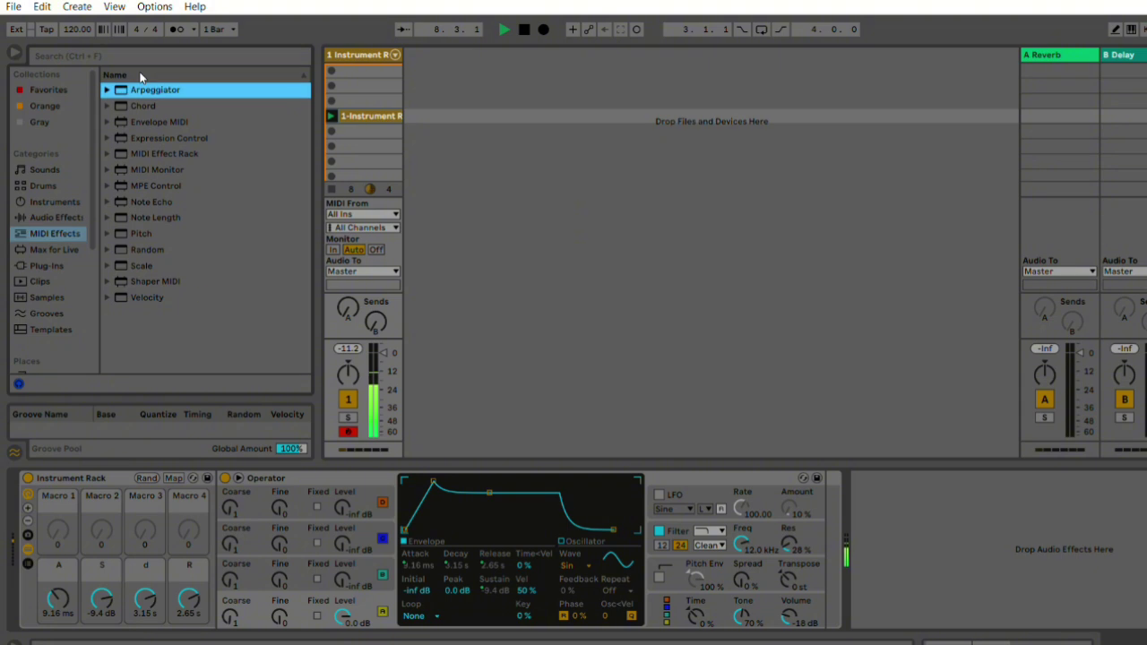
{"action": "key", "text": "Return"}
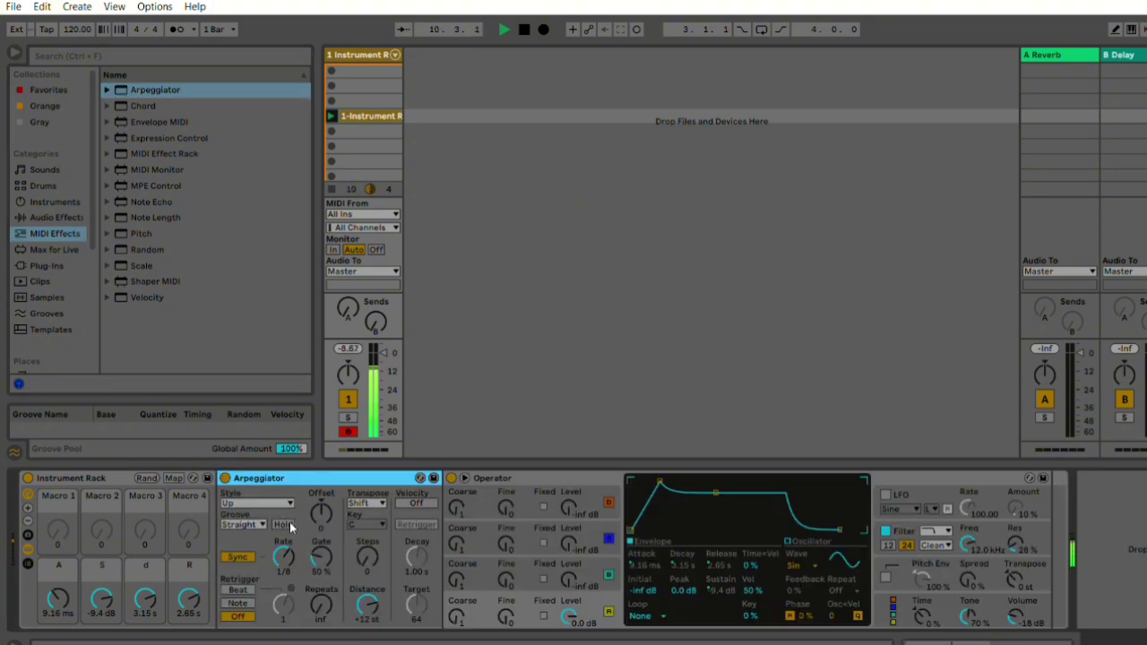
- Set the Arpeggiator's synced rate to 1/2, map it to the first macro, and rename that macro Tempo
{"action": "left_click_drag", "start_coordinate": [284, 556], "coordinate": [283, 538]}
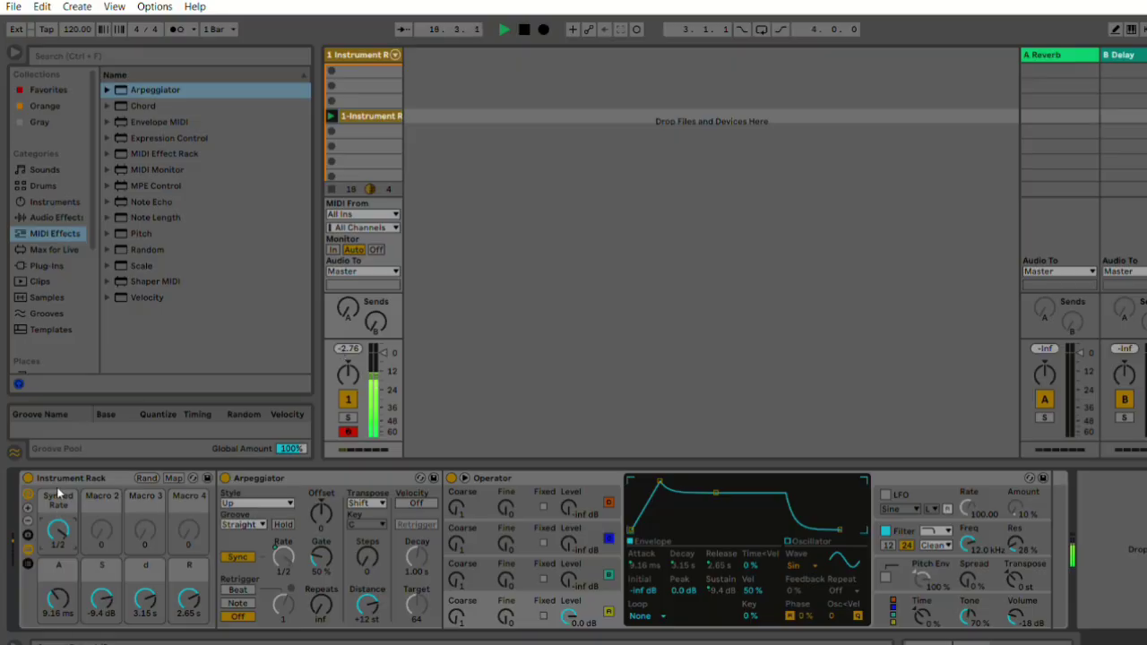
{"action": "key", "text": "ctrl+r"}
{"action": "type", "text": "Temp"}
- Load the Major.adv preset of the Scale MIDI effect before the Arpeggiator
{"action": "left_click", "coordinate": [142, 264]}
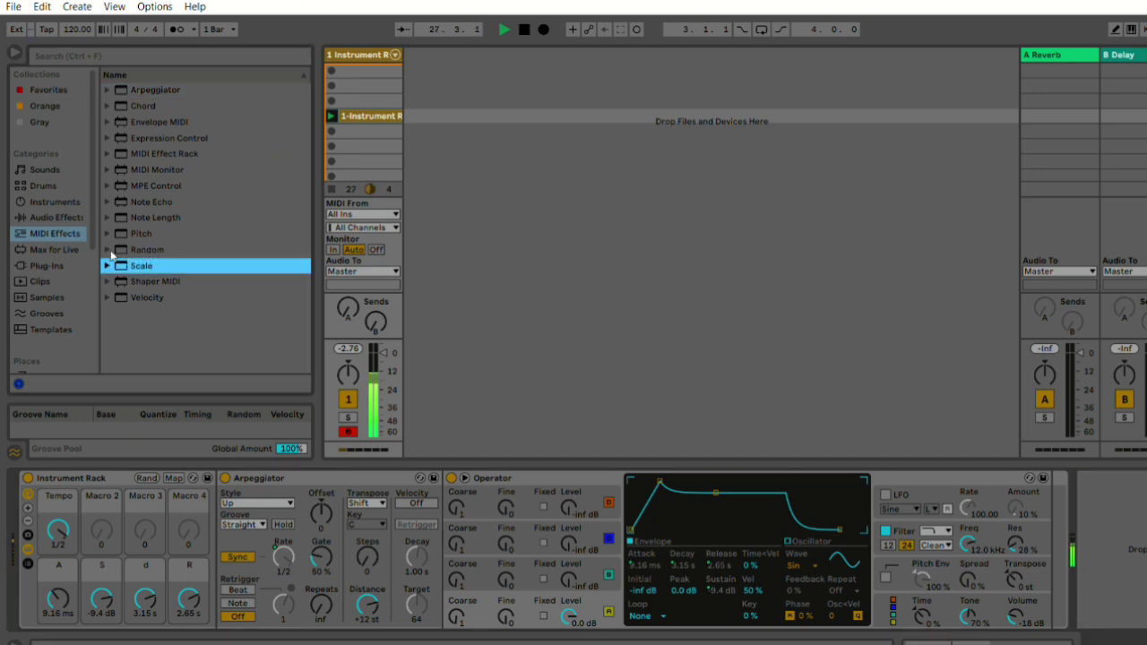
{"action": "key", "text": "Right"}
{"action": "scroll", "coordinate": [110, 246], "scroll_direction": "down", "scroll_amount": 5}
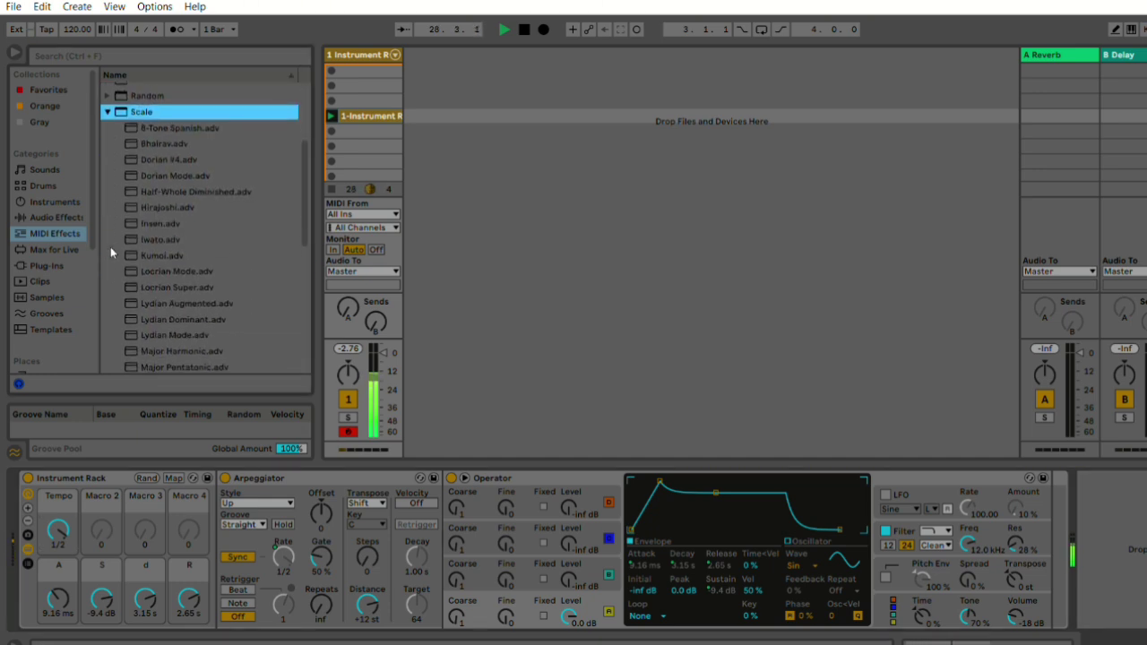
{"action": "scroll", "coordinate": [138, 246], "scroll_direction": "down", "scroll_amount": 2}
{"action": "left_click_drag", "start_coordinate": [143, 242], "coordinate": [221, 483]}
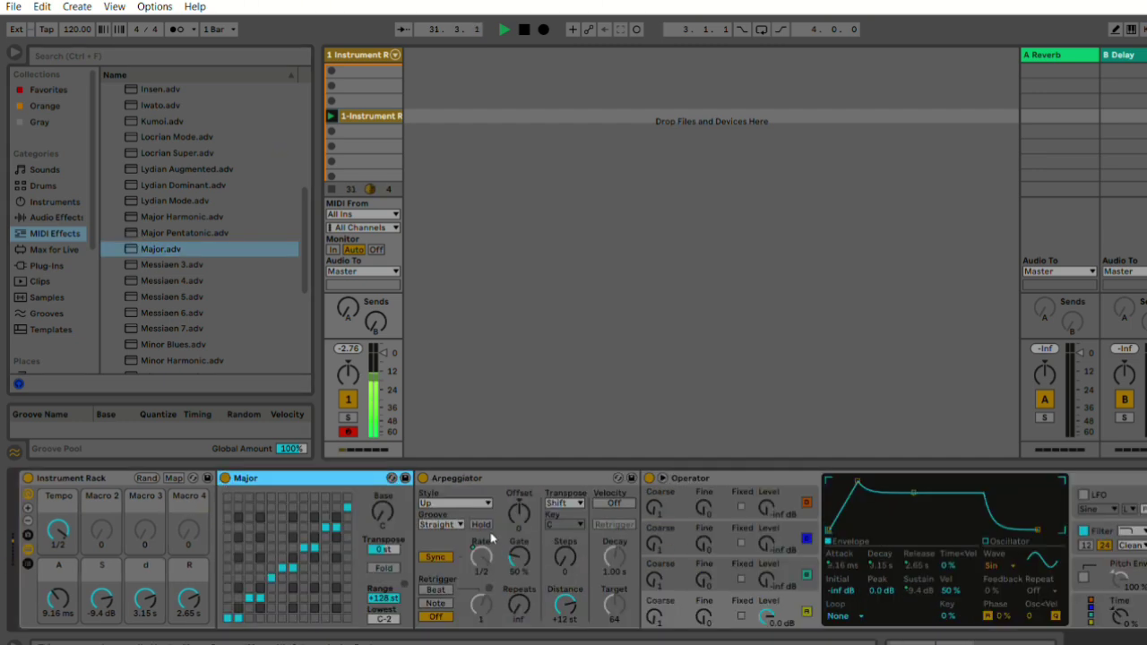
- Set the Arpeggiator to Random style, 1/16 rate, 8 steps and +12 st distance, and lower the track volume to about -12 dB
{"action": "left_click_drag", "start_coordinate": [59, 530], "coordinate": [59, 546]}
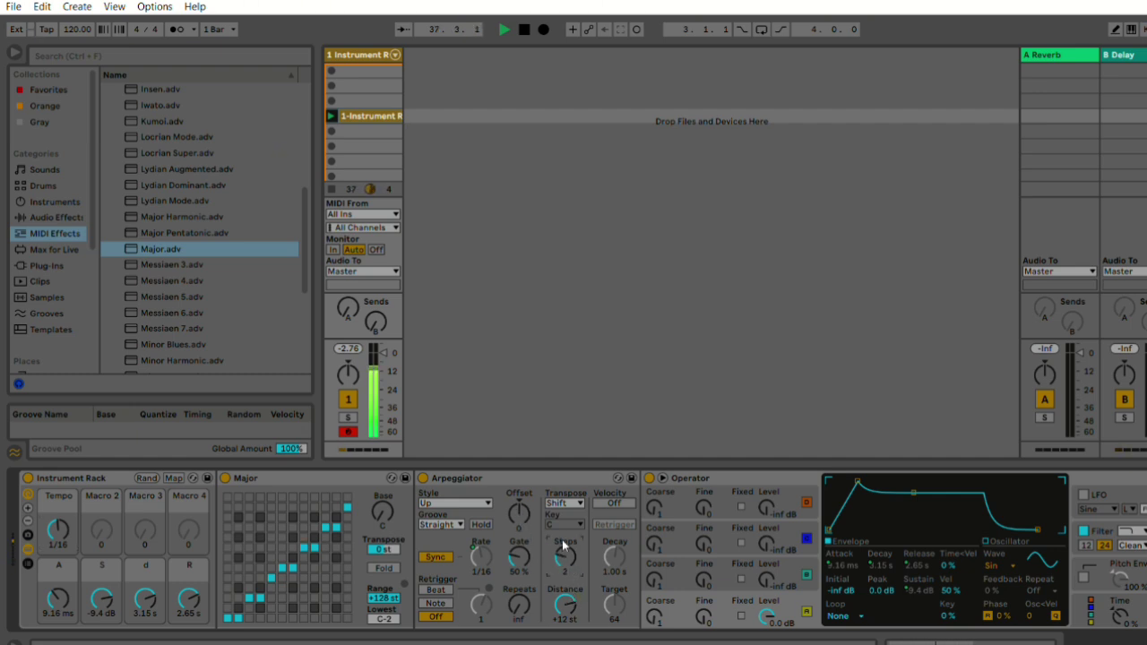
{"action": "left_click_drag", "start_coordinate": [565, 604], "coordinate": [565, 618]}
{"action": "left_click_drag", "start_coordinate": [564, 605], "coordinate": [565, 603]}
{"action": "left_click_drag", "start_coordinate": [565, 557], "coordinate": [564, 545]}
{"action": "left_click_drag", "start_coordinate": [383, 353], "coordinate": [385, 371]}
{"action": "left_click_drag", "start_coordinate": [457, 501], "coordinate": [452, 454]}
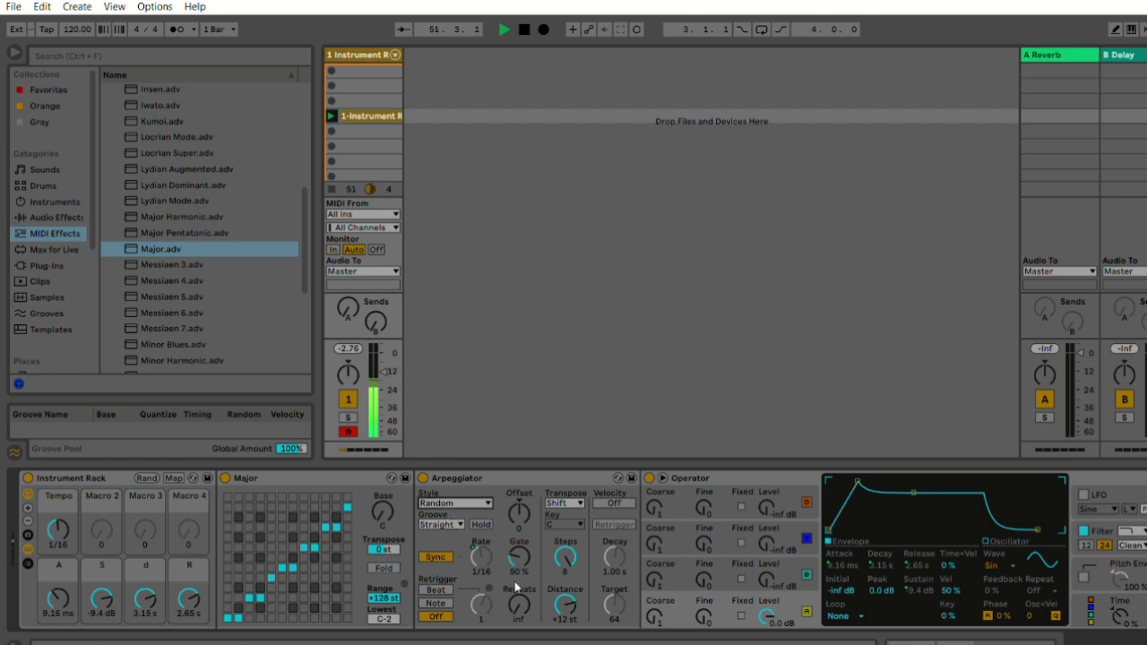
- Set the Arpeggiator's distance to +6 st, steps to 3 and offset to 3, and the Tempo macro to 1/12
{"action": "left_click", "coordinate": [569, 600]}
{"action": "key", "text": "Delete"}
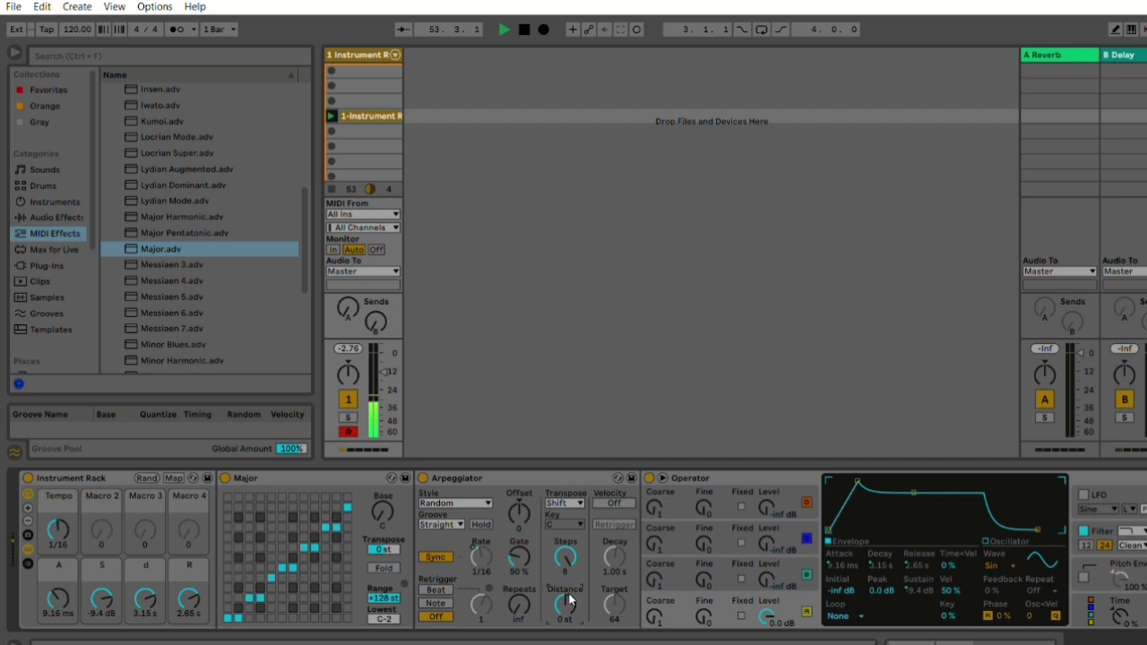
{"action": "left_click_drag", "start_coordinate": [569, 600], "coordinate": [569, 592]}
{"action": "left_click_drag", "start_coordinate": [570, 543], "coordinate": [570, 578]}
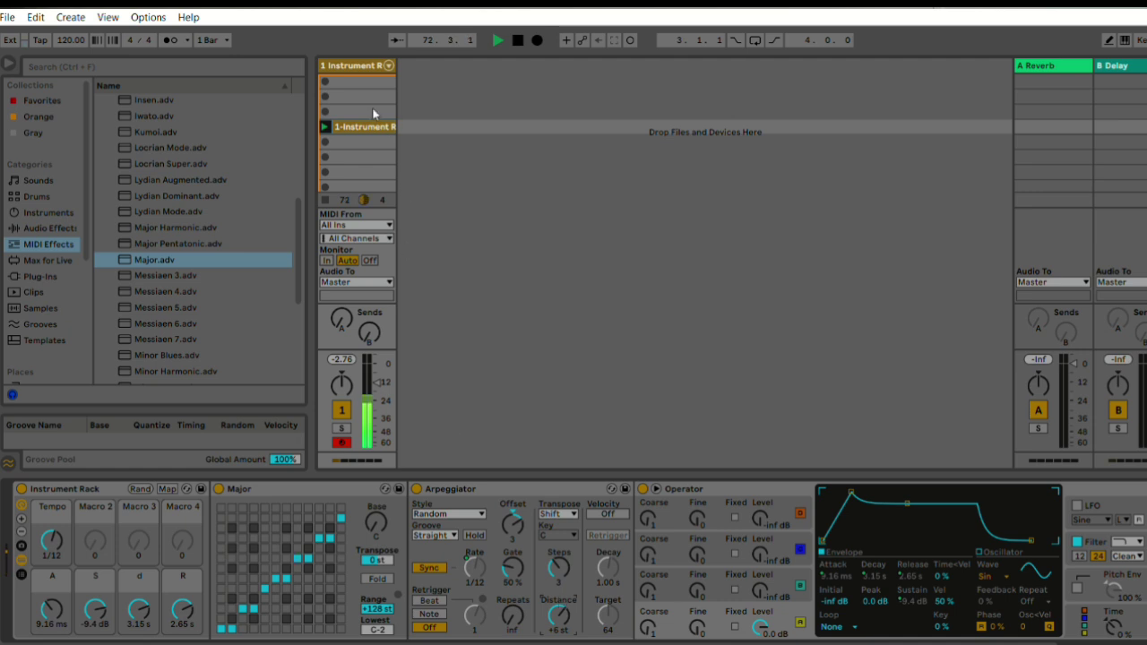
- Transpose the looped clip's G2 note down to C#1
{"action": "key", "text": "shift+Tab"}
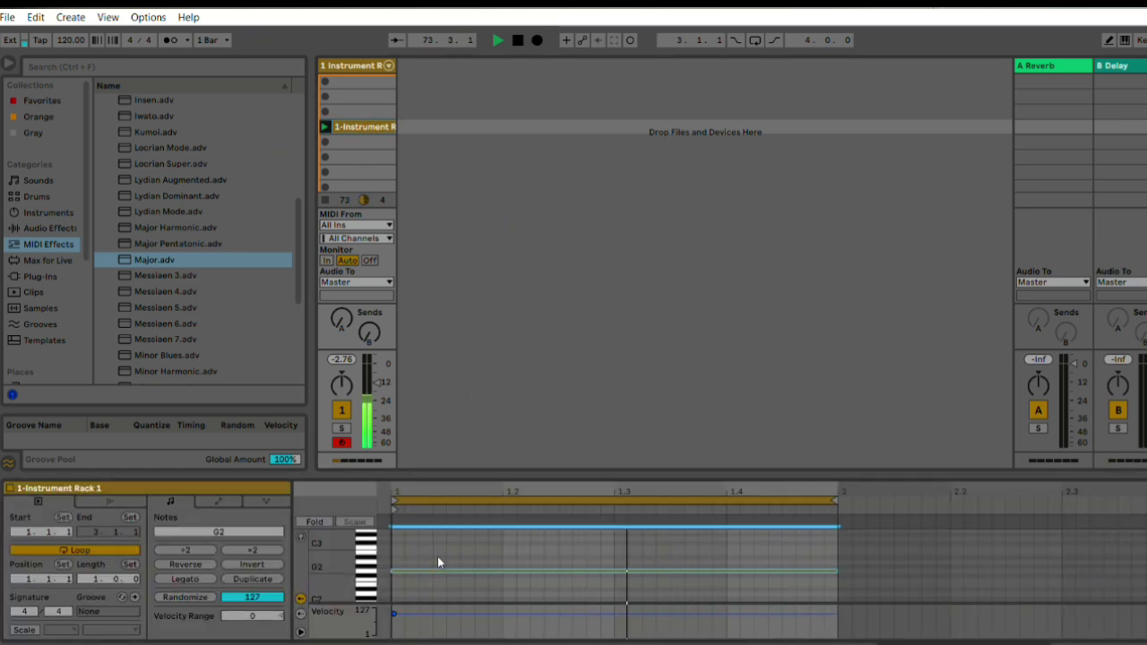
{"action": "key", "text": "Down"}
{"action": "key", "text": "Down"}
{"action": "key", "text": "Down"}
{"action": "key", "text": "Down"}
{"action": "key", "text": "Down"}
{"action": "key", "text": "Down"}
{"action": "key", "text": "Down"}
{"action": "key", "text": "Down"}
{"action": "key", "text": "Down"}
{"action": "key", "text": "Down"}
{"action": "key", "text": "Down"}
{"action": "key", "text": "Down"}
{"action": "key", "text": "Down"}
{"action": "key", "text": "Down"}
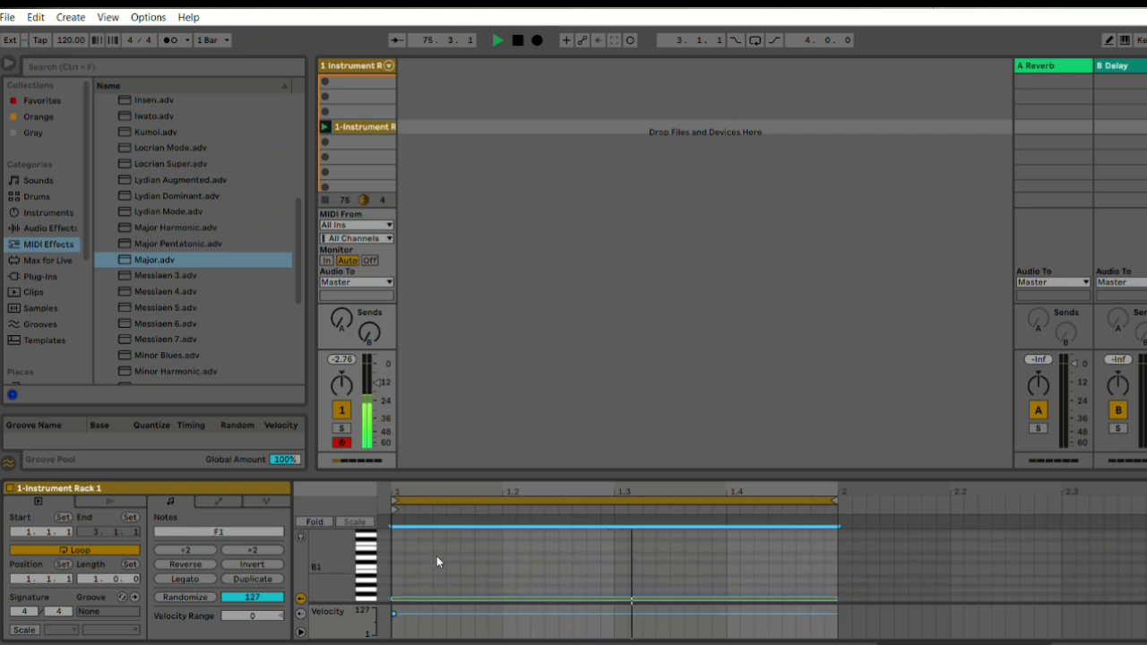
{"action": "key", "text": "Down"}
{"action": "key", "text": "Down"}
{"action": "key", "text": "Down"}
{"action": "key", "text": "Down"}
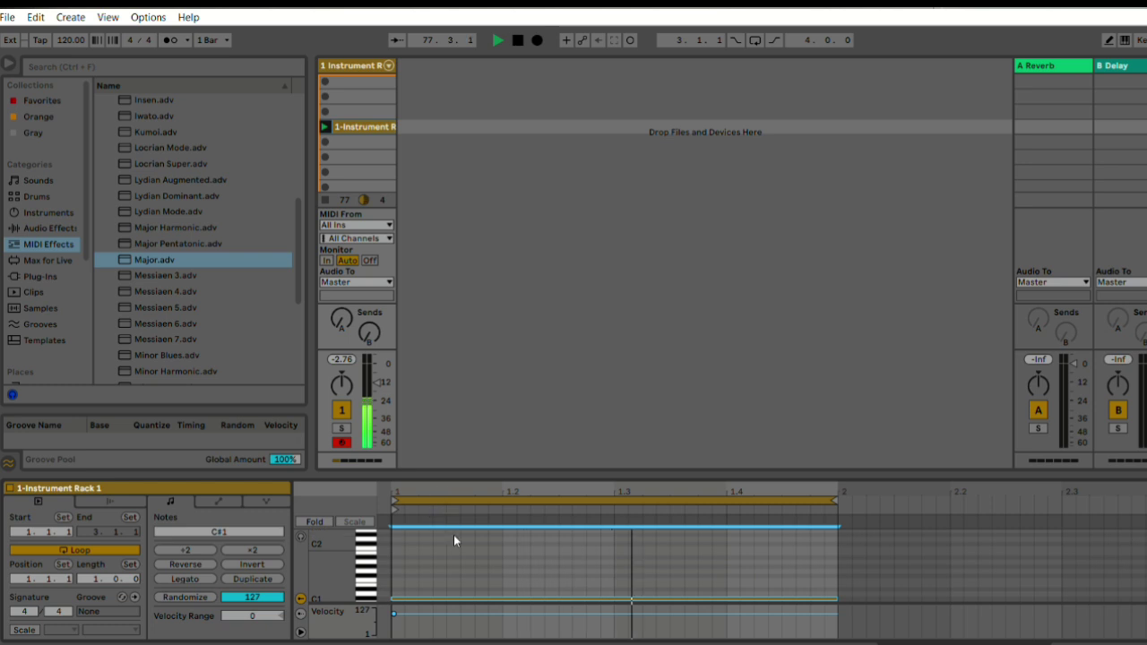
- Return to the track's devices and set the Arpeggiator's distance to +12 st and steps to 4
{"action": "left_click", "coordinate": [358, 66]}
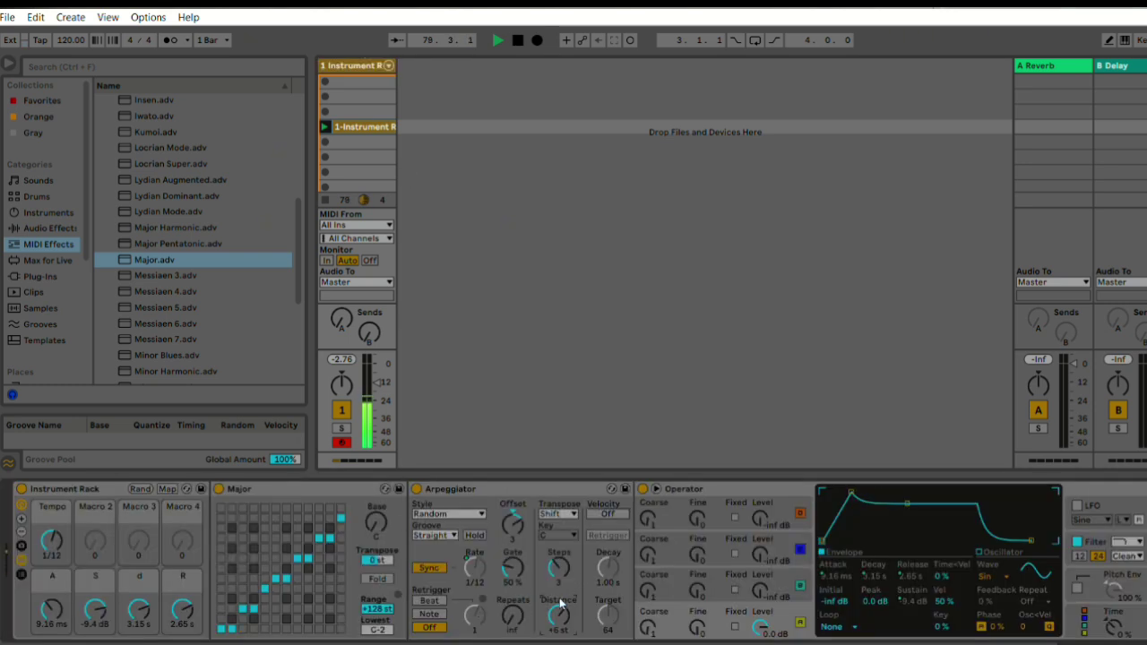
{"action": "left_click_drag", "start_coordinate": [561, 607], "coordinate": [561, 606]}
{"action": "left_click_drag", "start_coordinate": [559, 564], "coordinate": [560, 561]}
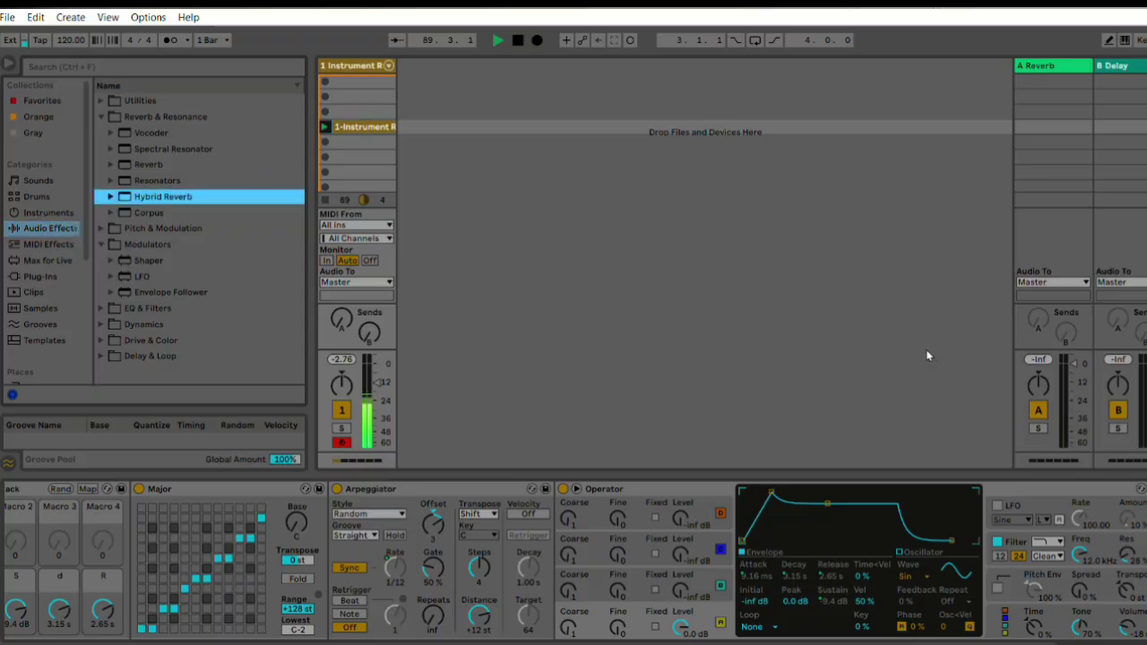
- Add Hybrid Reverb after Operator with a 60/40 blend and a 1.46 s decay
{"action": "key", "text": "Return"}
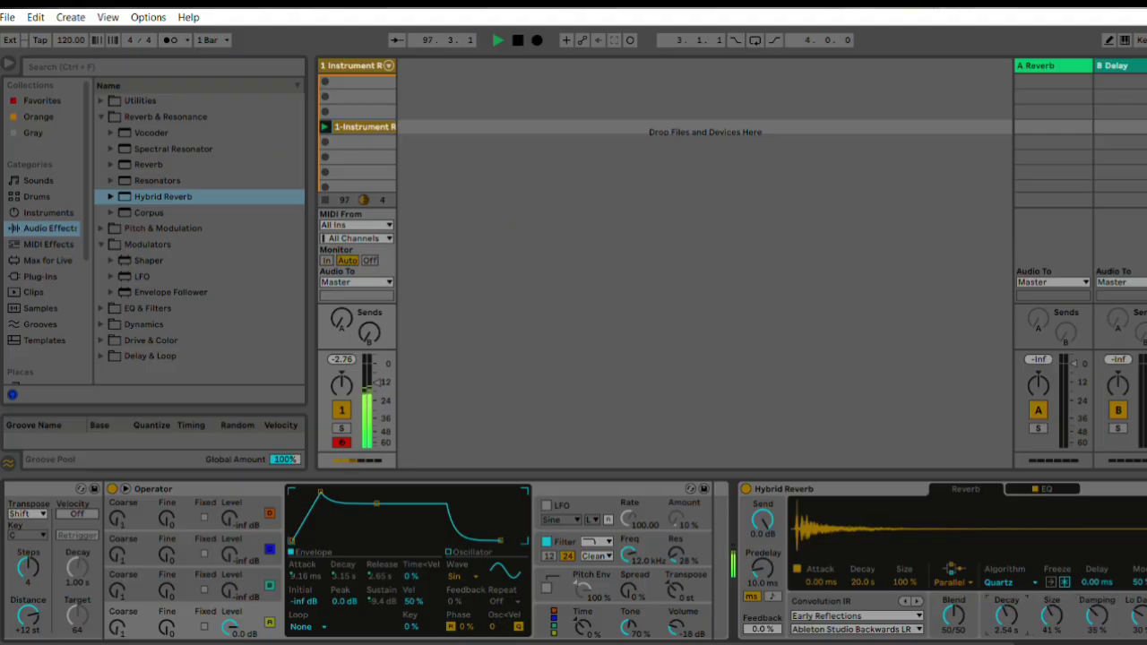
{"action": "left_click_drag", "start_coordinate": [957, 606], "coordinate": [957, 597]}
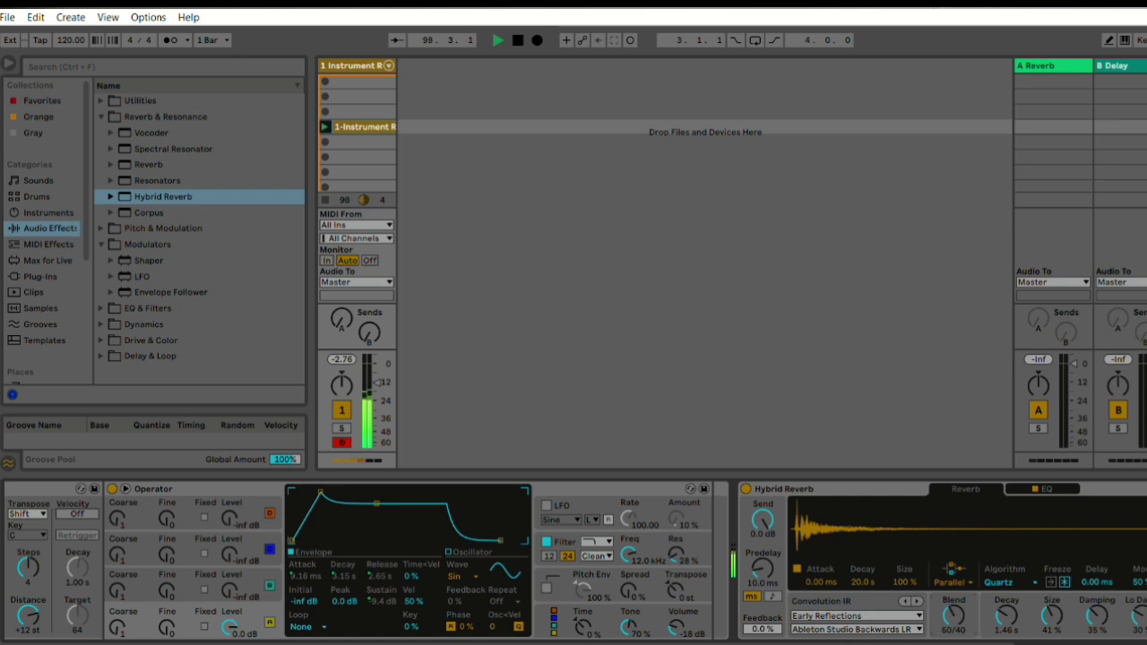
- Set the rack's envelope macros to 0.75 ms attack, -55 dB sustain, 152 ms decay and 1.12 s release
{"action": "scroll", "coordinate": [574, 546], "scroll_direction": "left", "scroll_amount": 8}
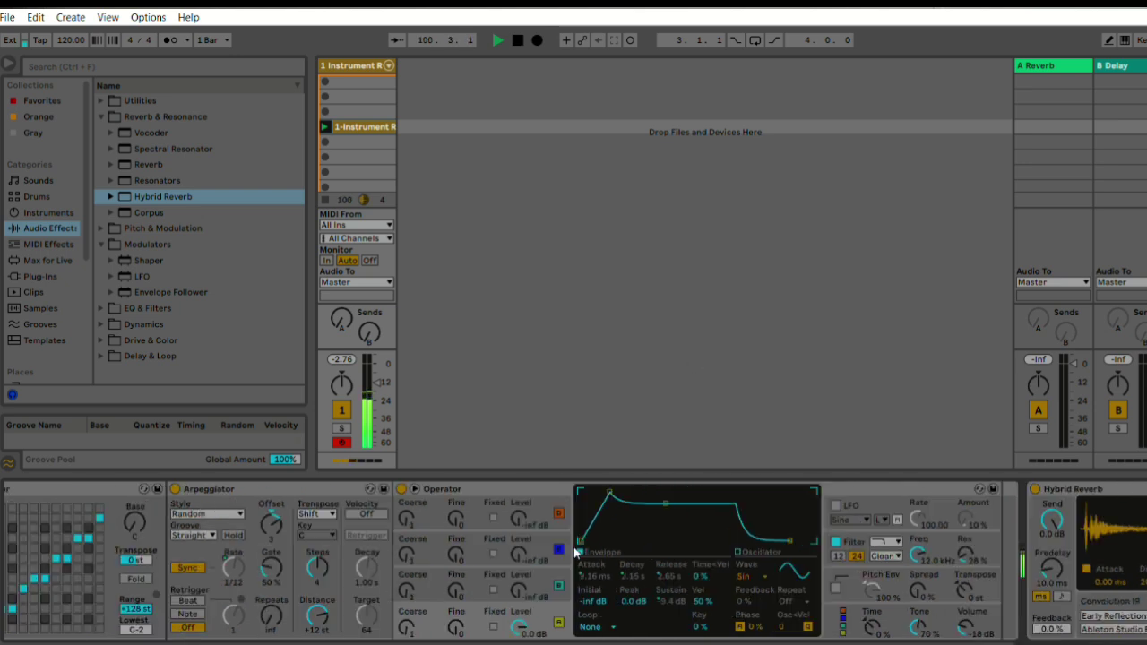
{"action": "left_click_drag", "start_coordinate": [65, 597], "coordinate": [139, 616]}
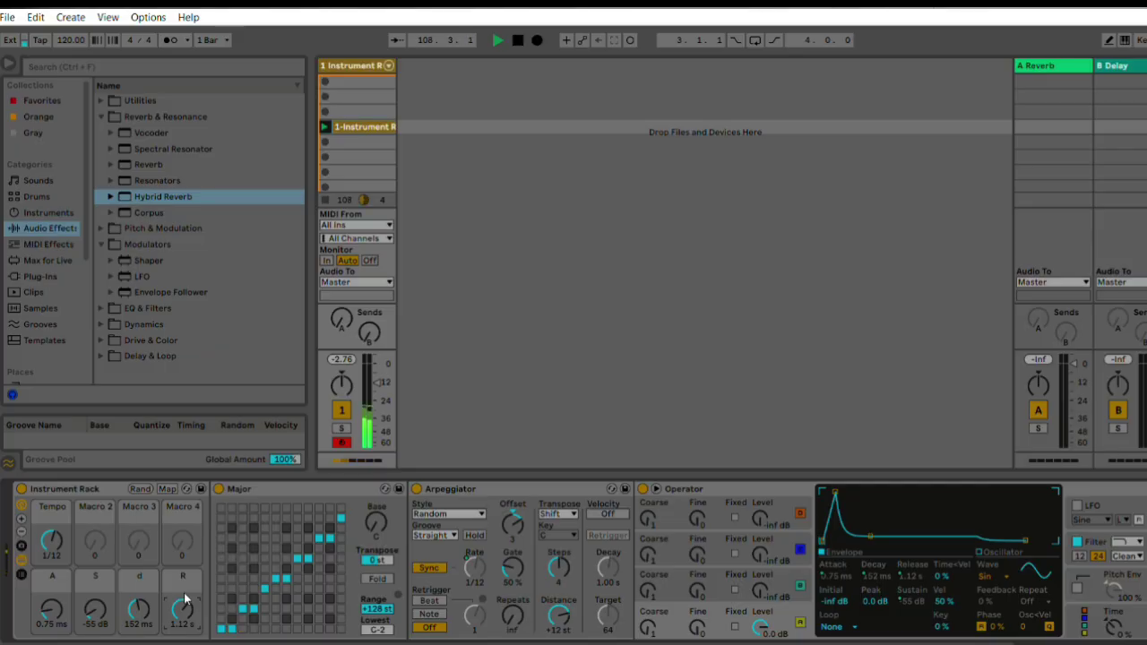
{"action": "scroll", "coordinate": [185, 599], "scroll_direction": "down", "scroll_amount": 10}
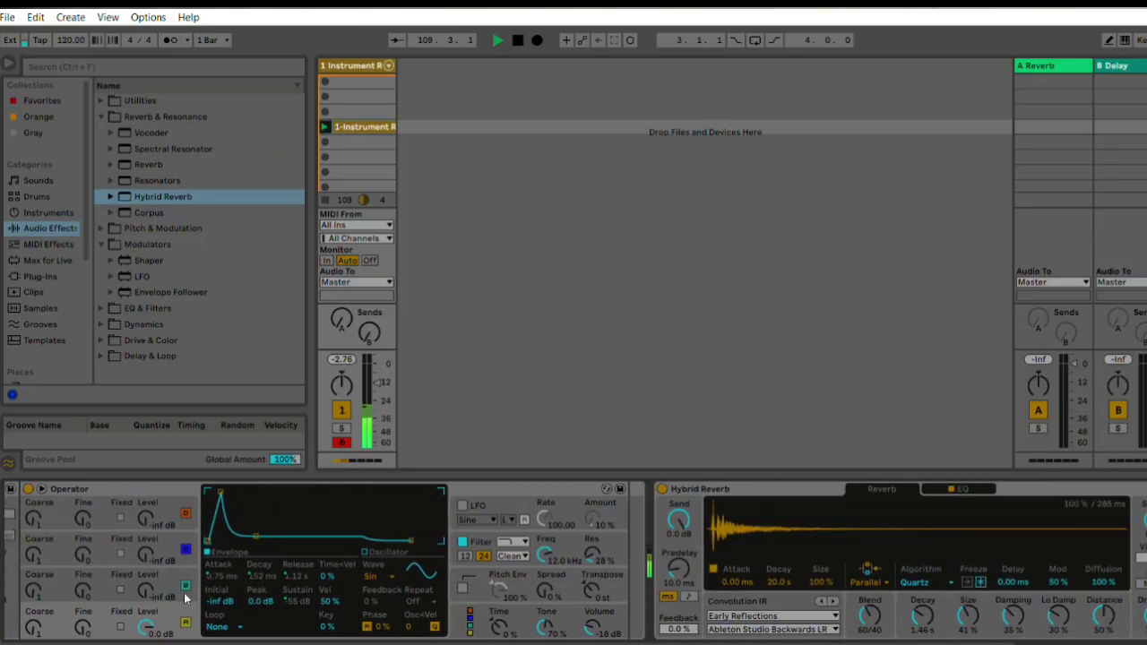
- Set the rack's envelope macros to 35.2 ms attack, -26 dB sustain, 663 ms decay and 1.88 s release
{"action": "scroll", "coordinate": [184, 594], "scroll_direction": "up", "scroll_amount": 10}
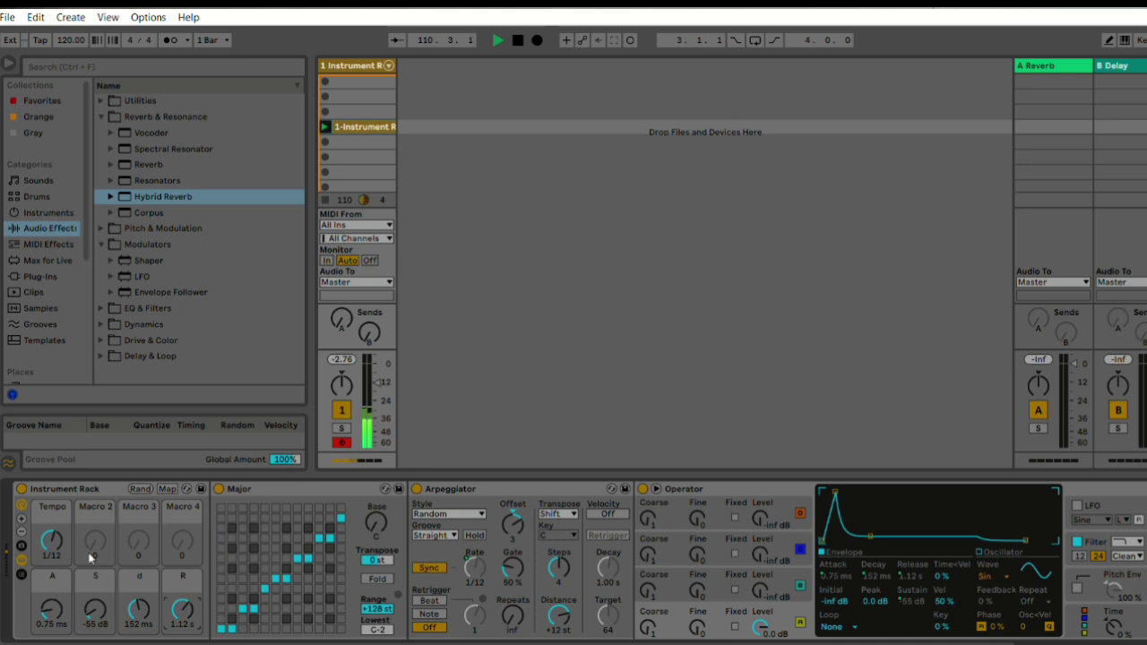
{"action": "left_click_drag", "start_coordinate": [53, 610], "coordinate": [54, 587]}
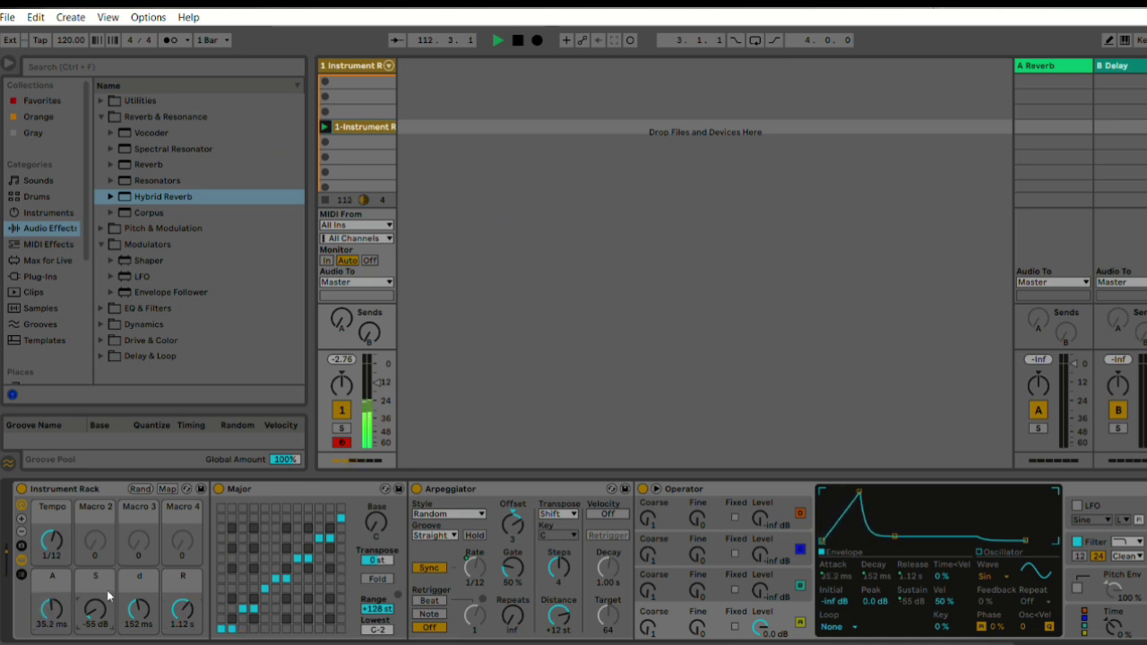
{"action": "left_click_drag", "start_coordinate": [95, 608], "coordinate": [182, 601]}
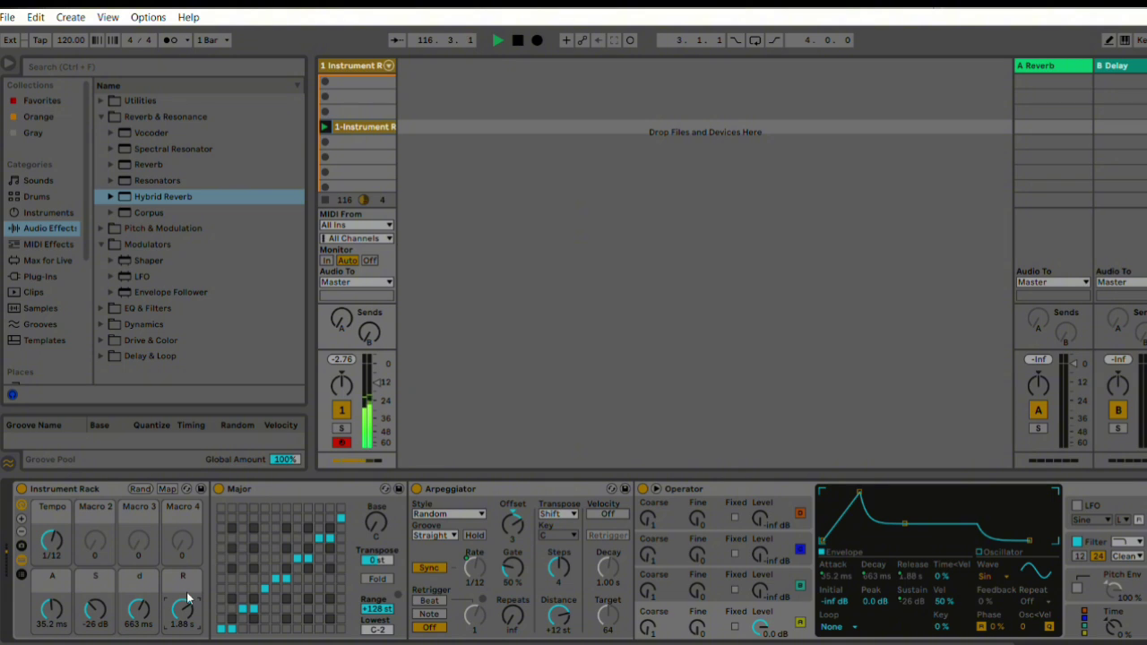
- Set the rack's Tempo macro to 1/24 and shorten the decay macro to 166 ms
{"action": "left_click_drag", "start_coordinate": [54, 533], "coordinate": [54, 540]}
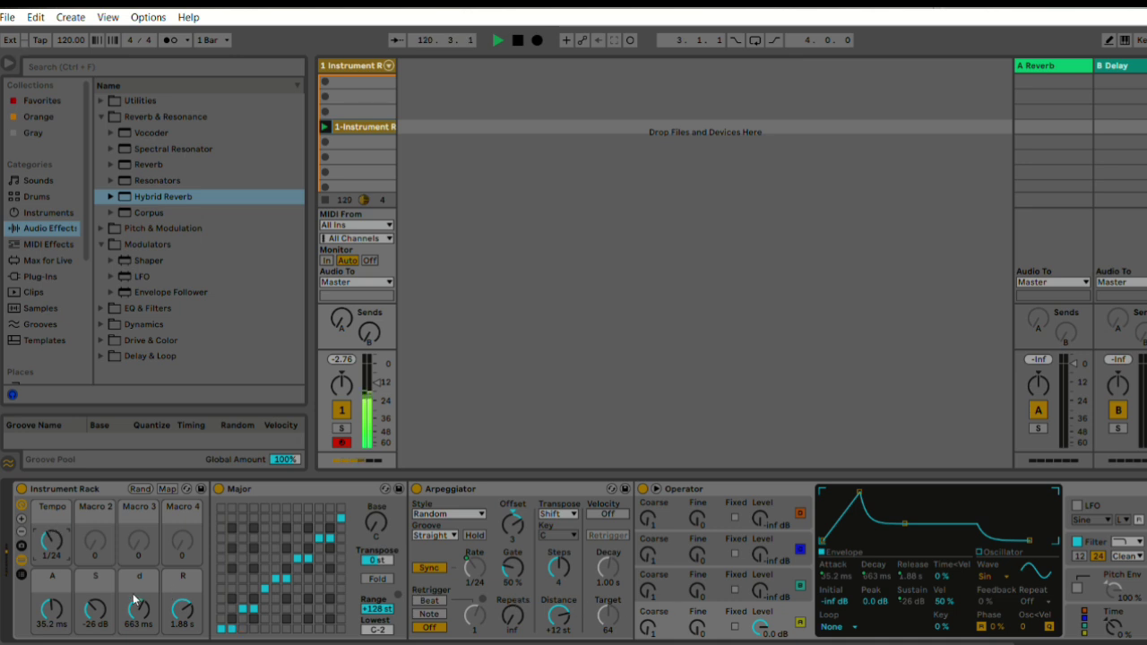
{"action": "scroll", "coordinate": [139, 599], "scroll_direction": "down", "scroll_amount": 5}
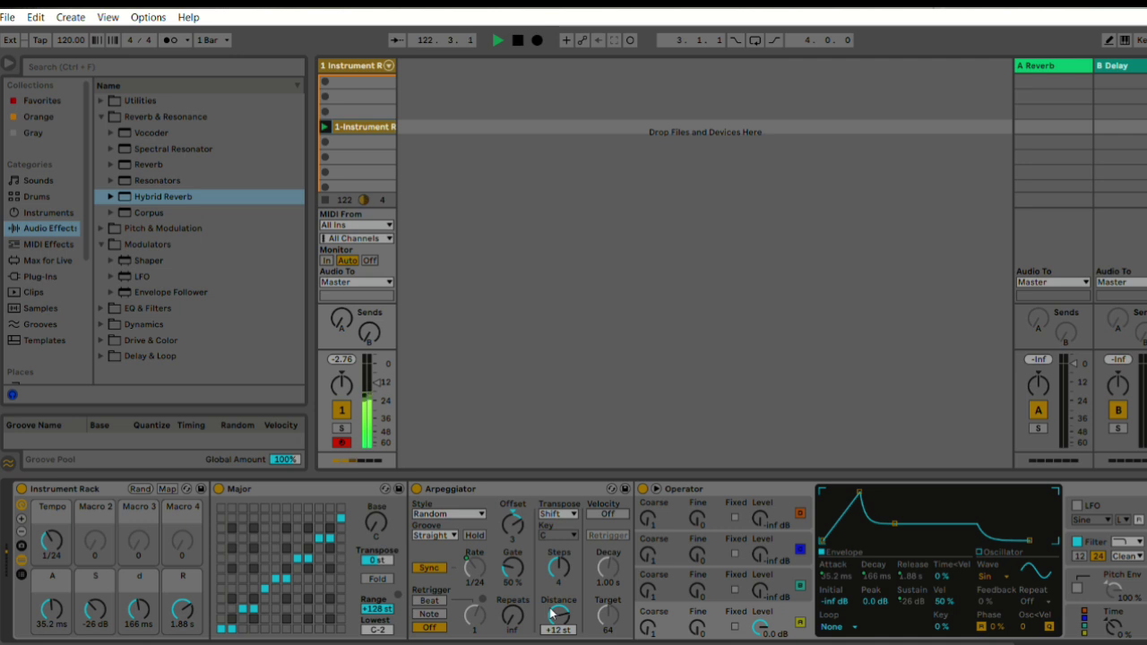
- Try an Arpeggiator distance of +6 st, restore it to +12 st, and set the Tempo macro to 1/16
{"action": "key", "text": "Return"}
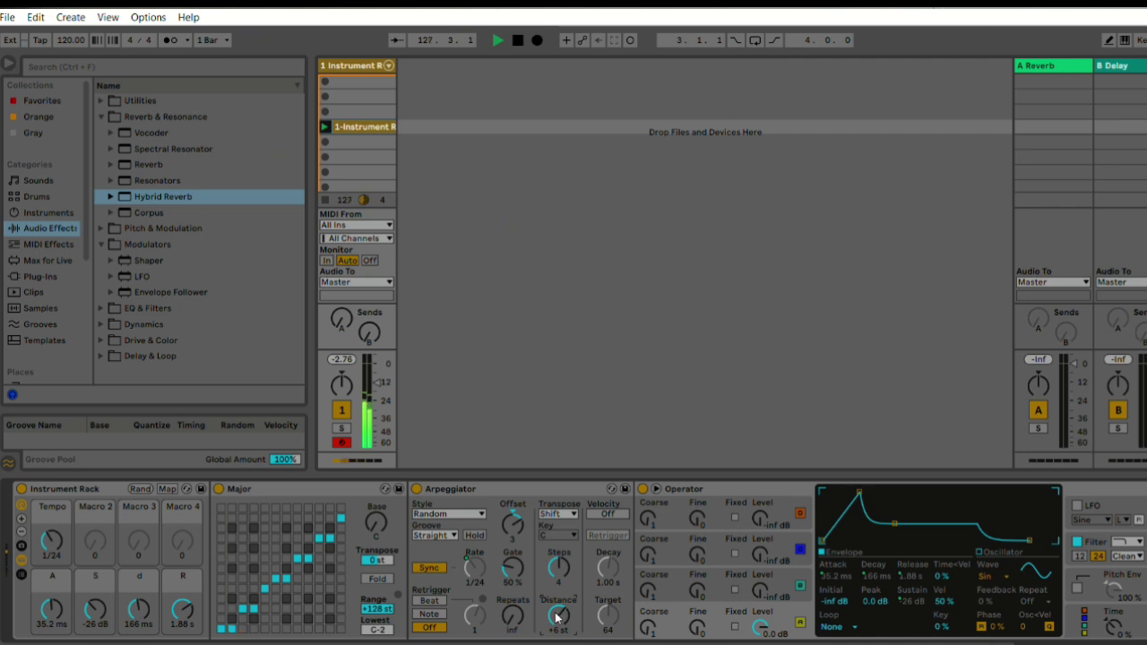
{"action": "type", "text": "12"}
{"action": "key", "text": "Return"}
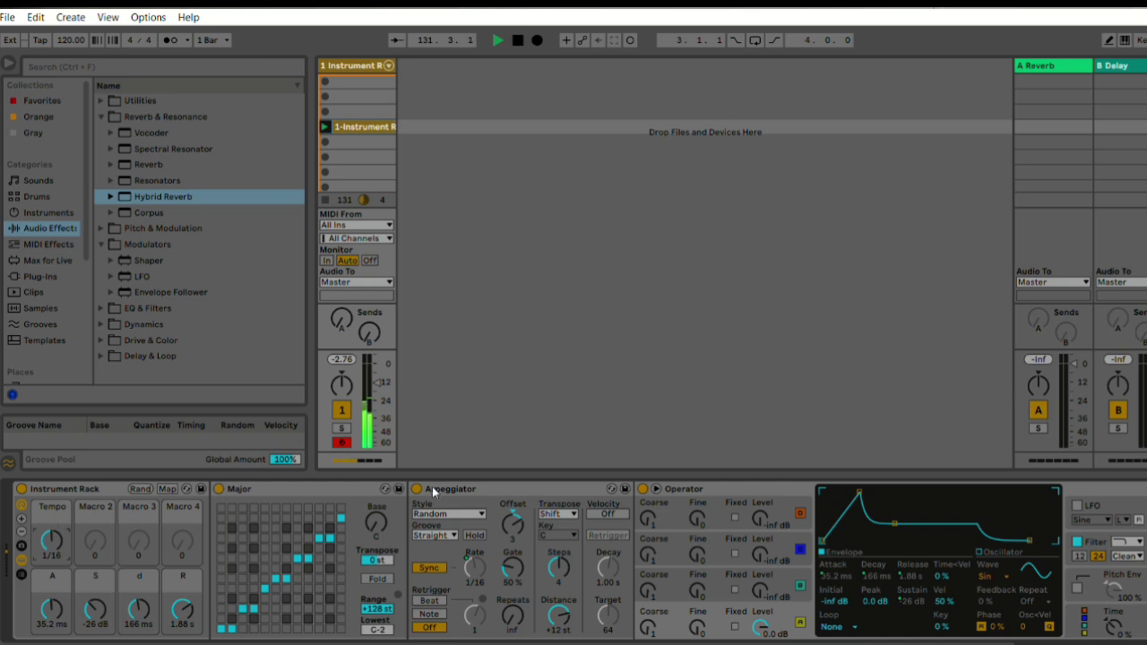
{"action": "key", "text": "Return"}
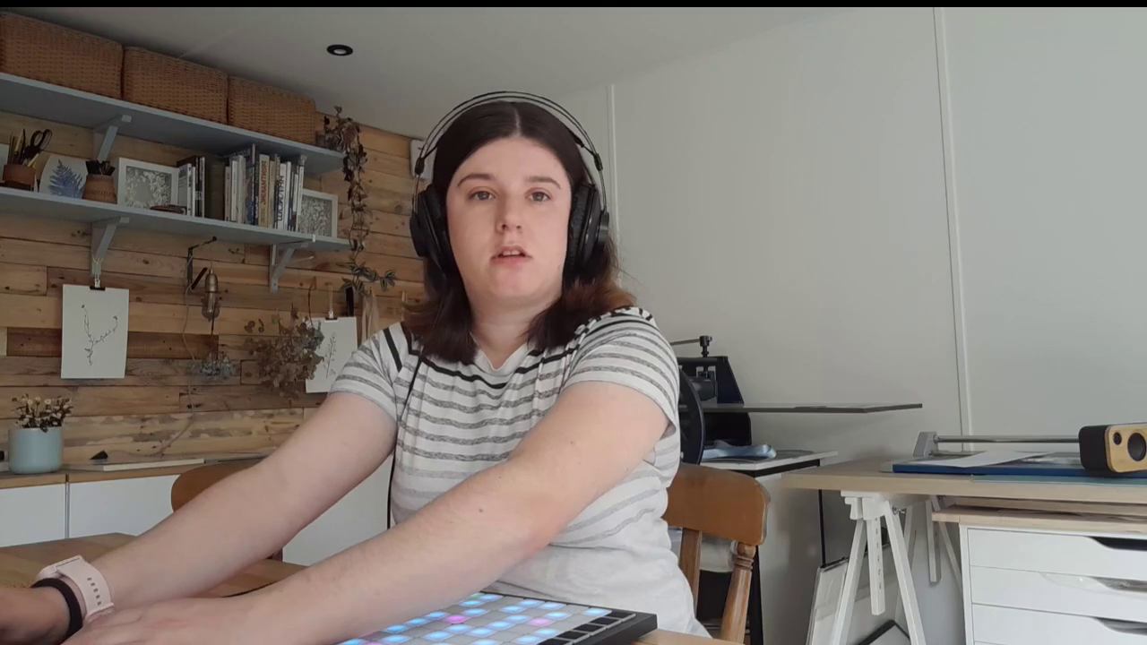